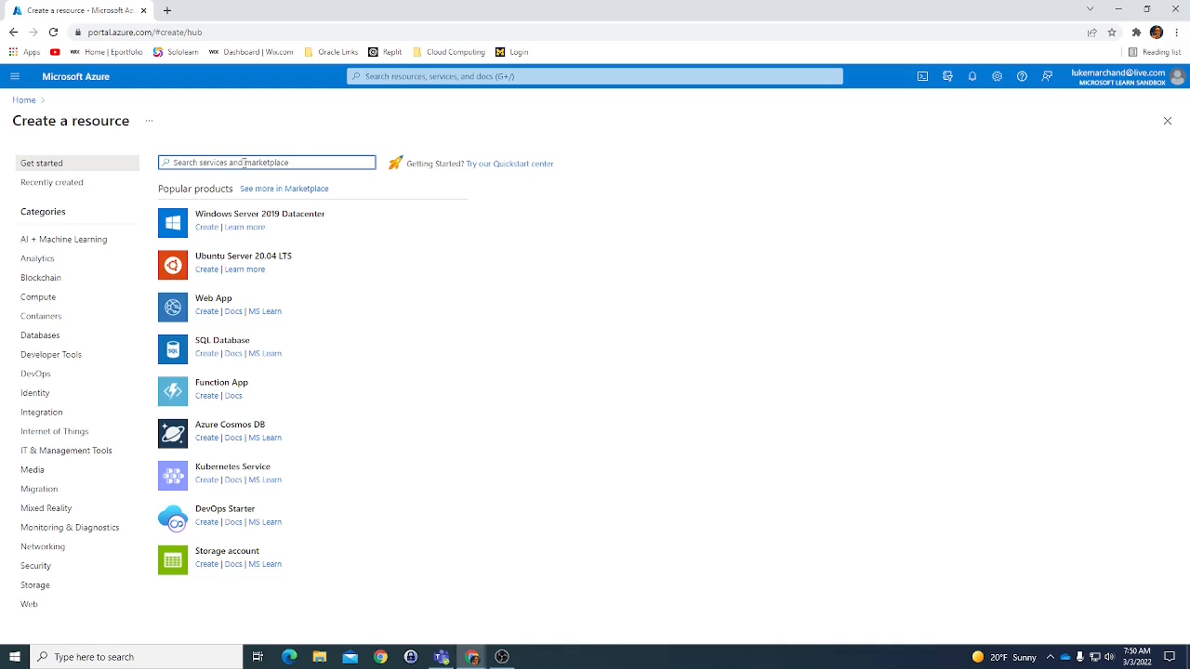
Find the Key Vault service in the marketplace and start creating a key vault
{"action": "type", "text": "key"}
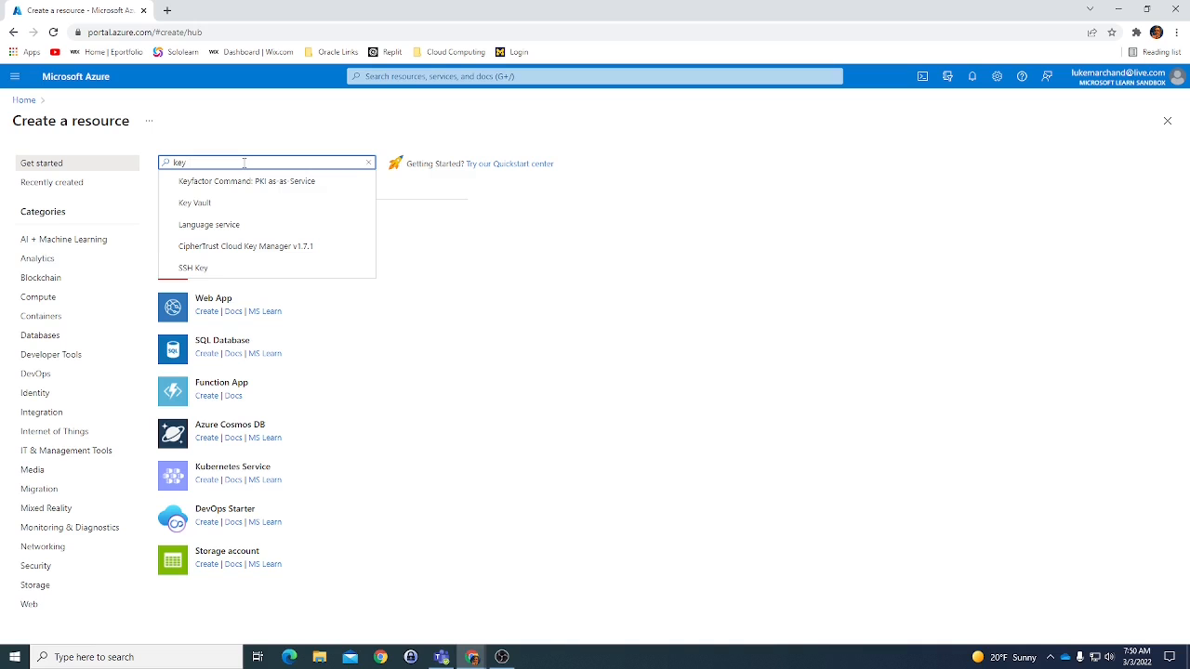
{"action": "left_click", "coordinate": [195, 203]}
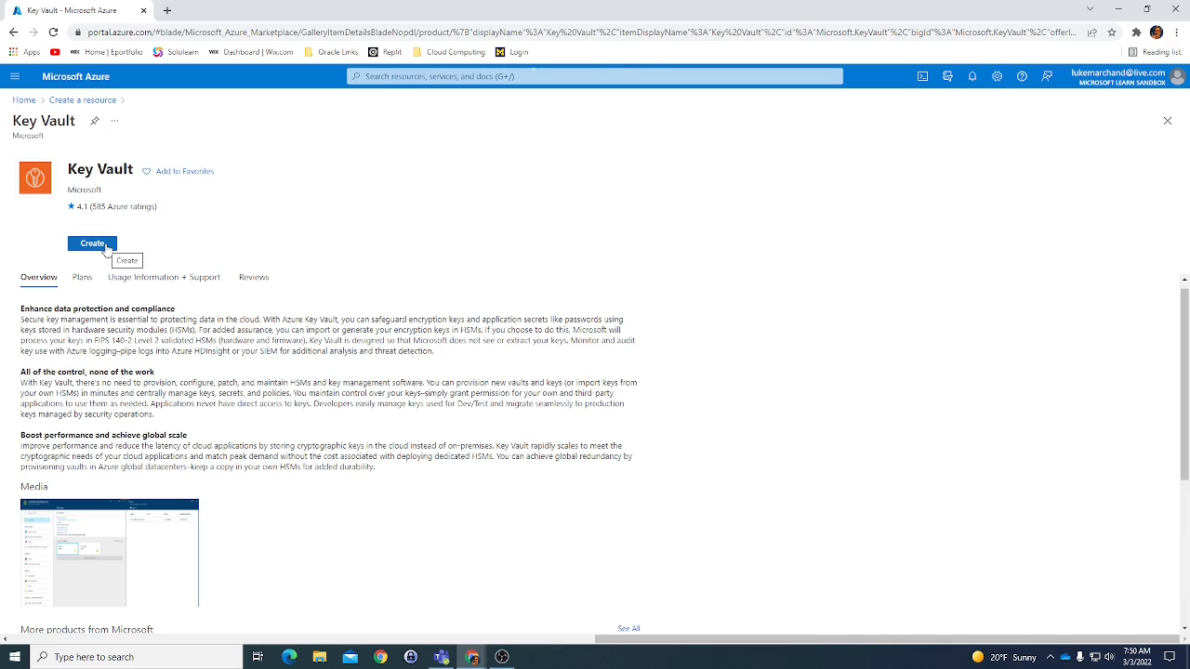
{"action": "left_click", "coordinate": [107, 244]}
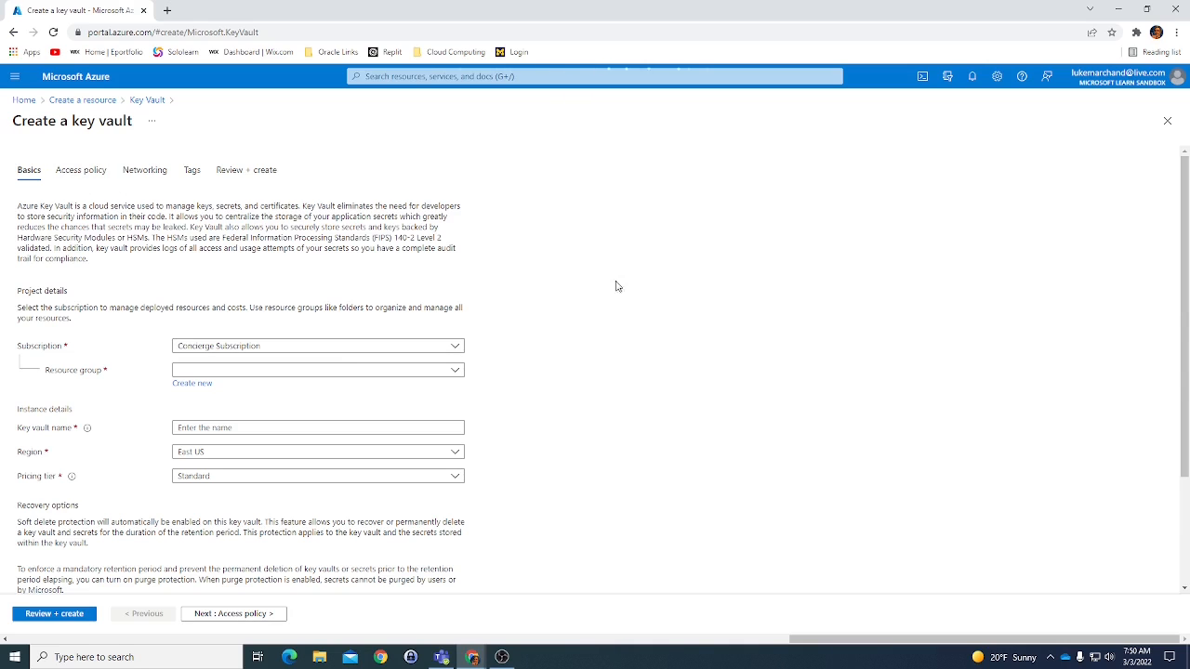
Assign the vault to the existing learn-0ea756d2-a0f5-4343-92a3-5ab39060a2d1 resource group and enter my-keyvault-LM3 as its name
{"action": "left_click", "coordinate": [233, 369]}
{"action": "left_click", "coordinate": [264, 413]}
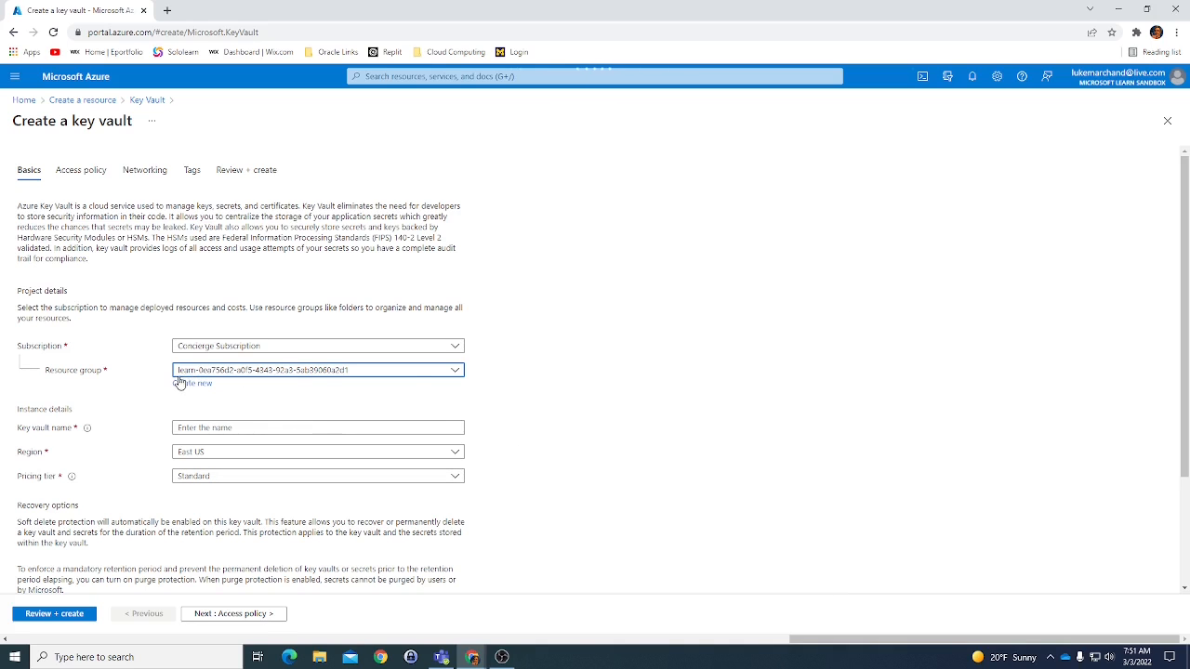
{"action": "left_click", "coordinate": [254, 428]}
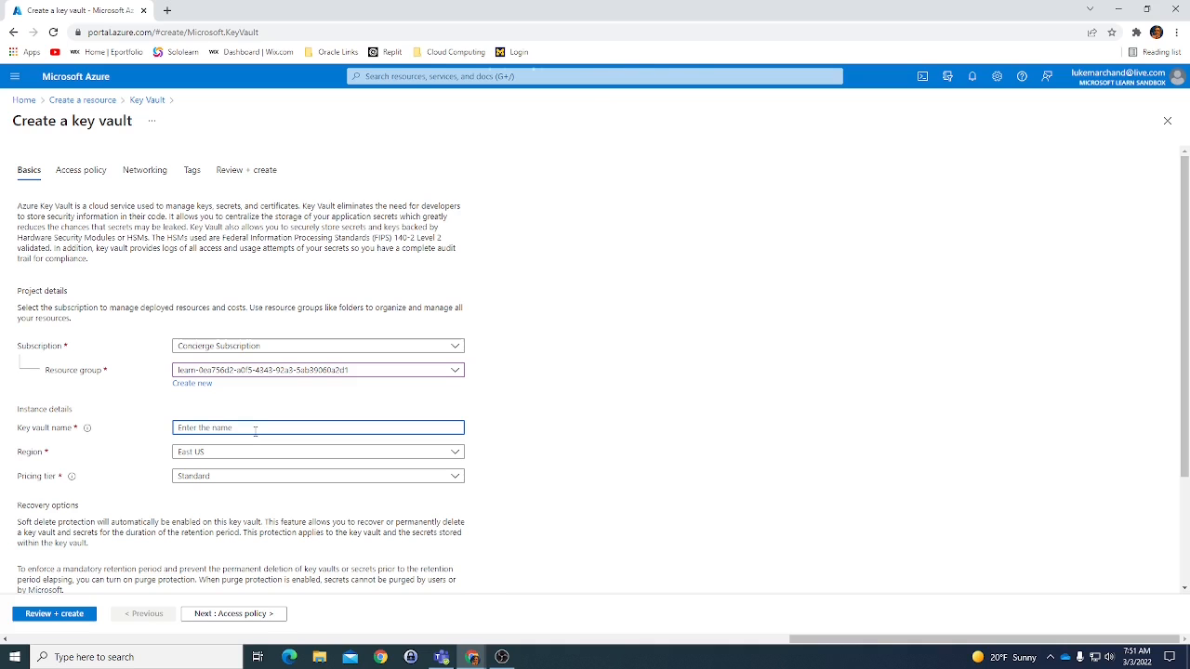
{"action": "type", "text": "my"}
{"action": "type", "text": "ult-LM3"}
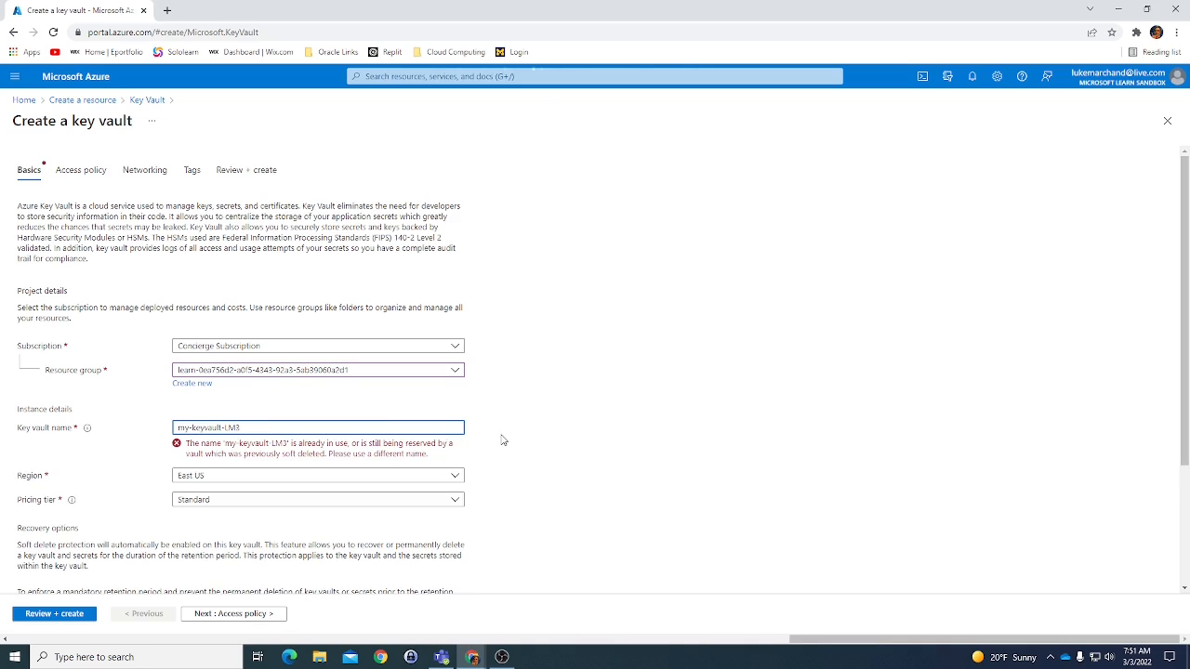
Change the key vault name to my-keyvault-LD3, then review the configuration and deploy the vault
{"action": "key", "text": "BackSpace"}
{"action": "type", "text": "2"}
{"action": "key", "text": "BackSpace"}
{"action": "key", "text": "BackSpace"}
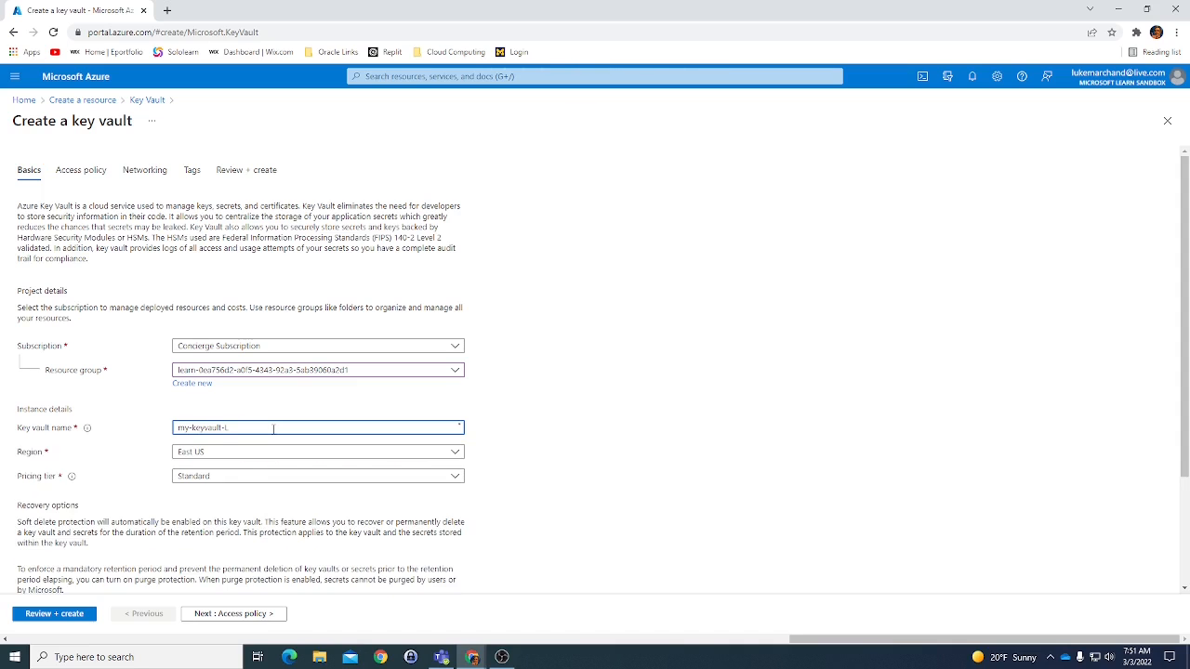
{"action": "type", "text": "D3"}
{"action": "left_click", "coordinate": [65, 615]}
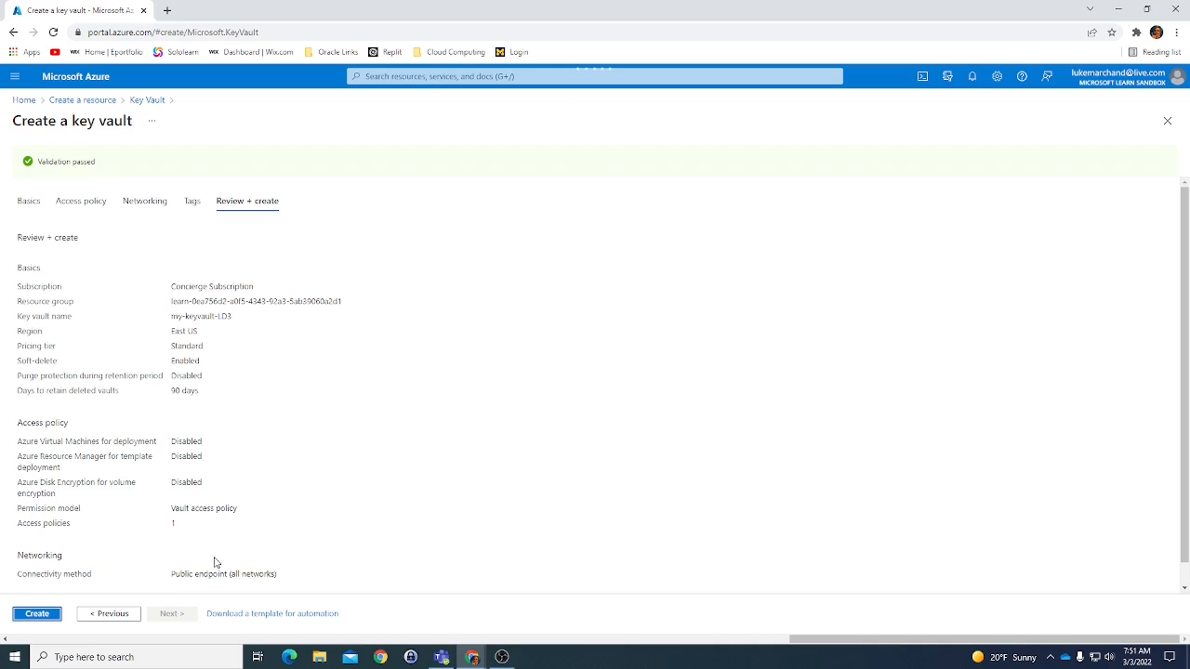
{"action": "left_click", "coordinate": [53, 617]}
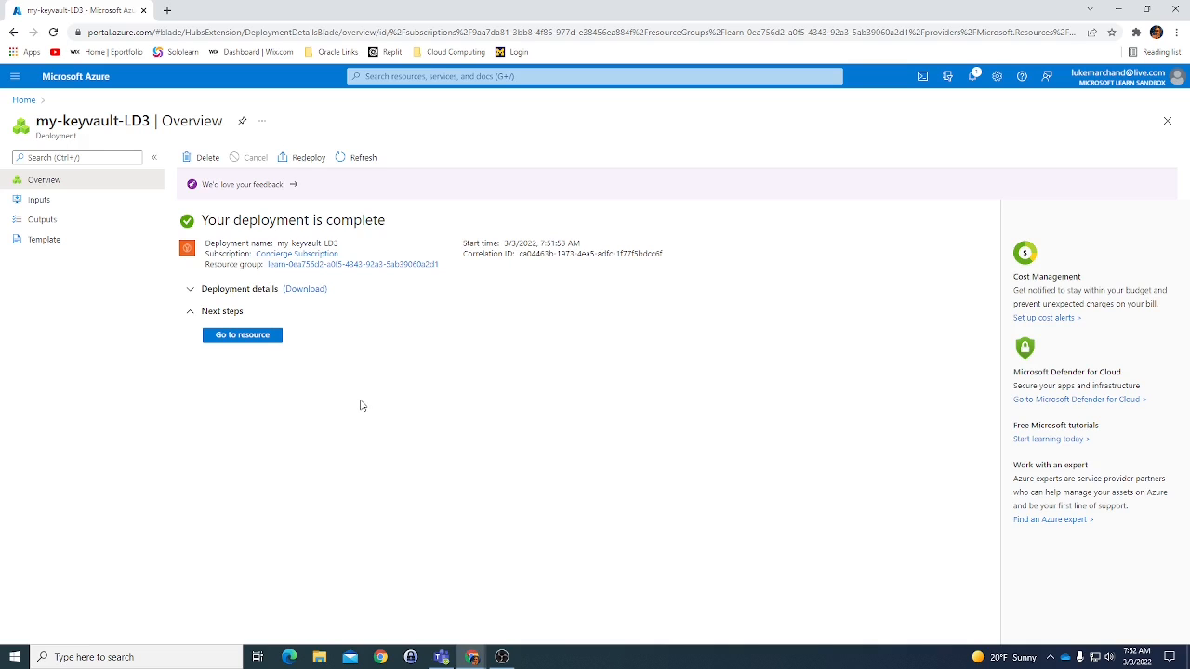
In the deployed key vault, create a secret named MyPassword with the password as its value
{"action": "left_click", "coordinate": [241, 338]}
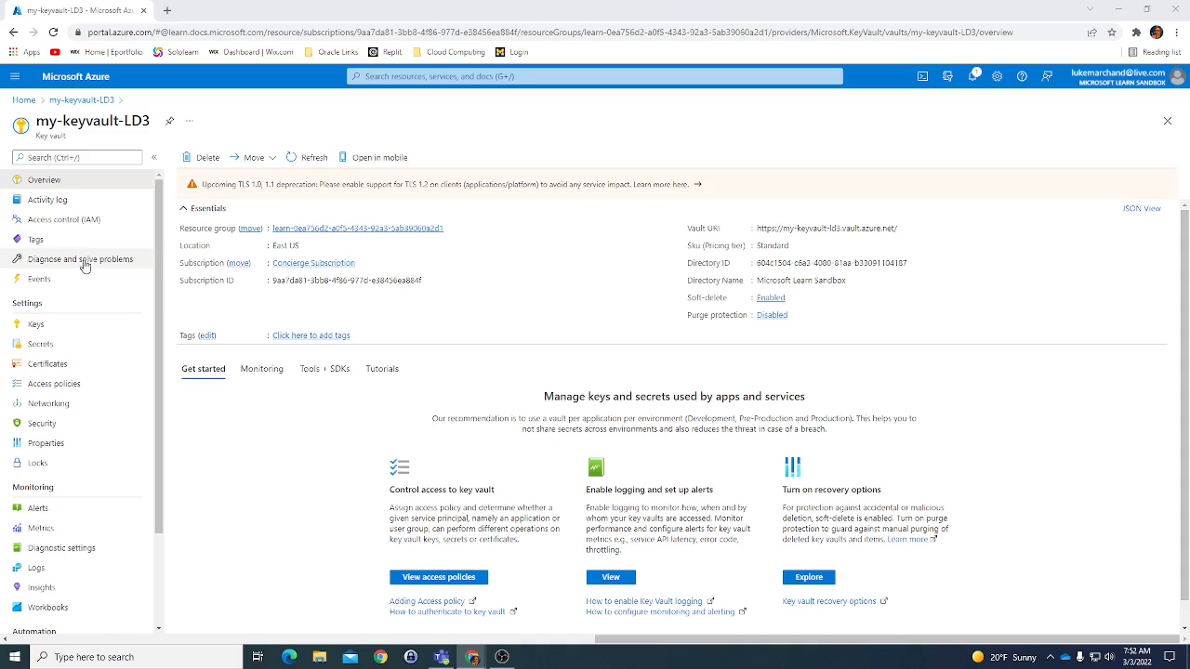
{"action": "left_click", "coordinate": [41, 346]}
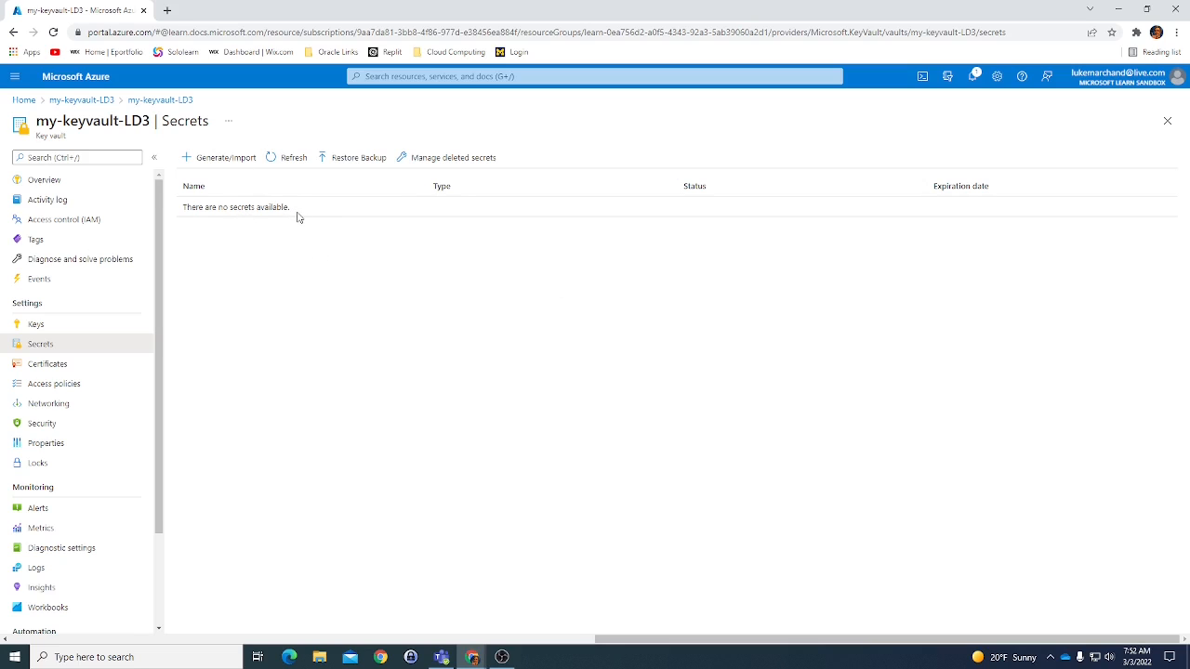
{"action": "left_click", "coordinate": [214, 164]}
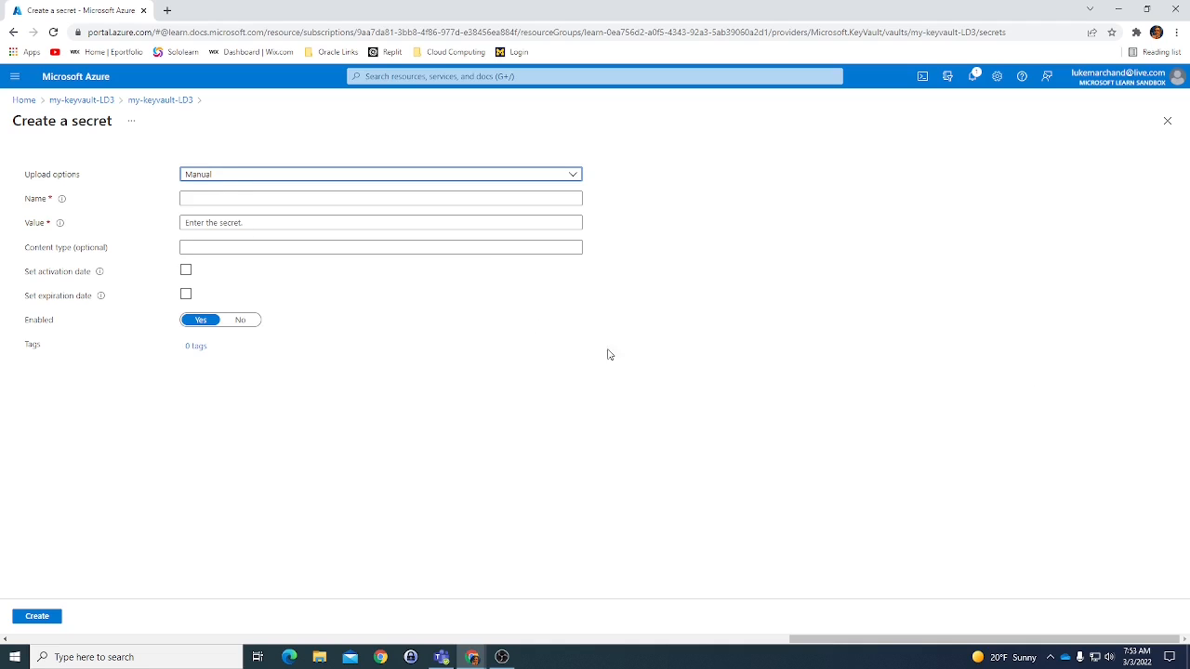
{"action": "left_click", "coordinate": [194, 197]}
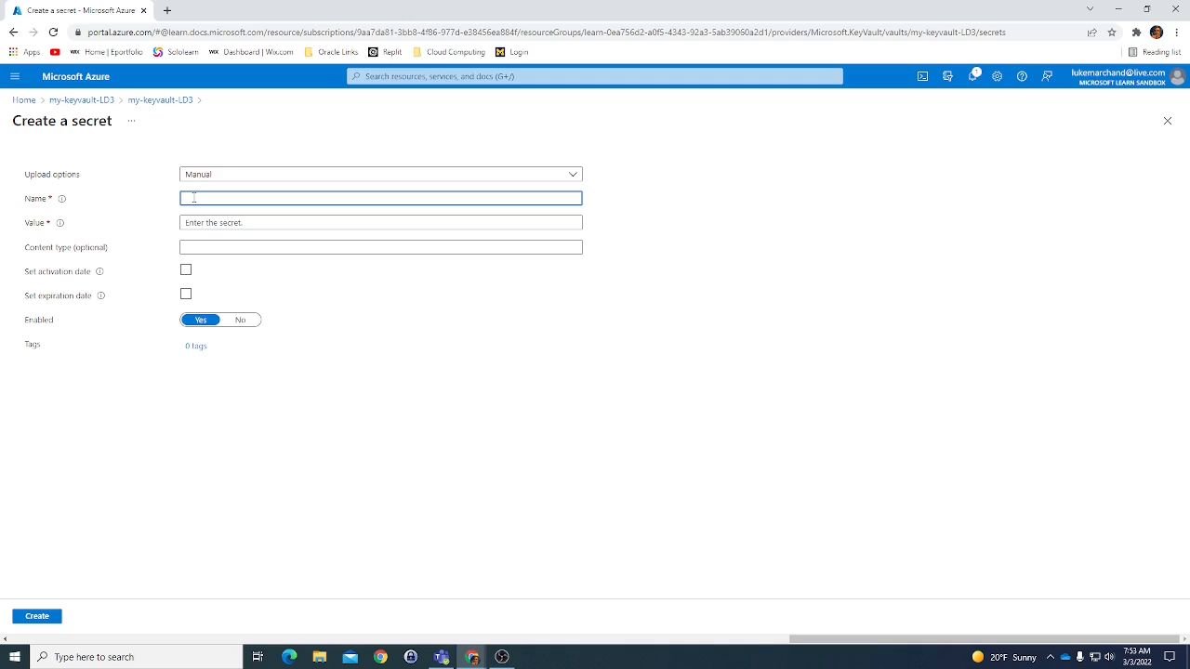
{"action": "type", "text": "MyPassword"}
{"action": "left_click", "coordinate": [210, 223]}
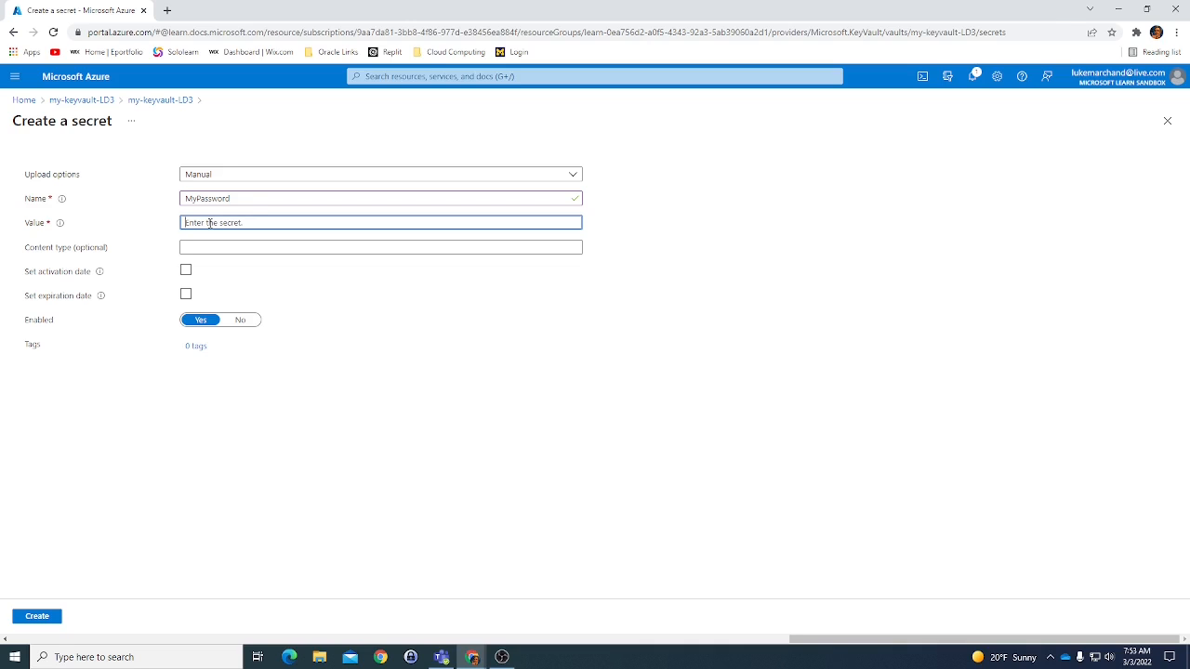
{"action": "type", "text": "••"}
{"action": "left_click", "coordinate": [142, 453]}
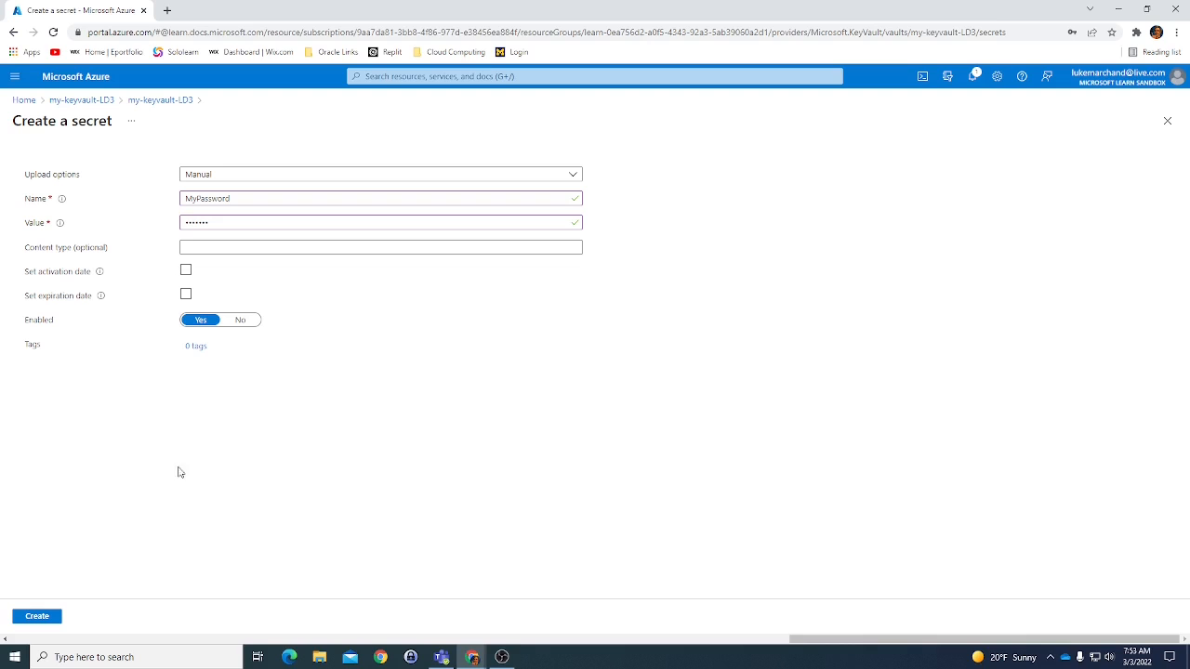
{"action": "left_click", "coordinate": [54, 618]}
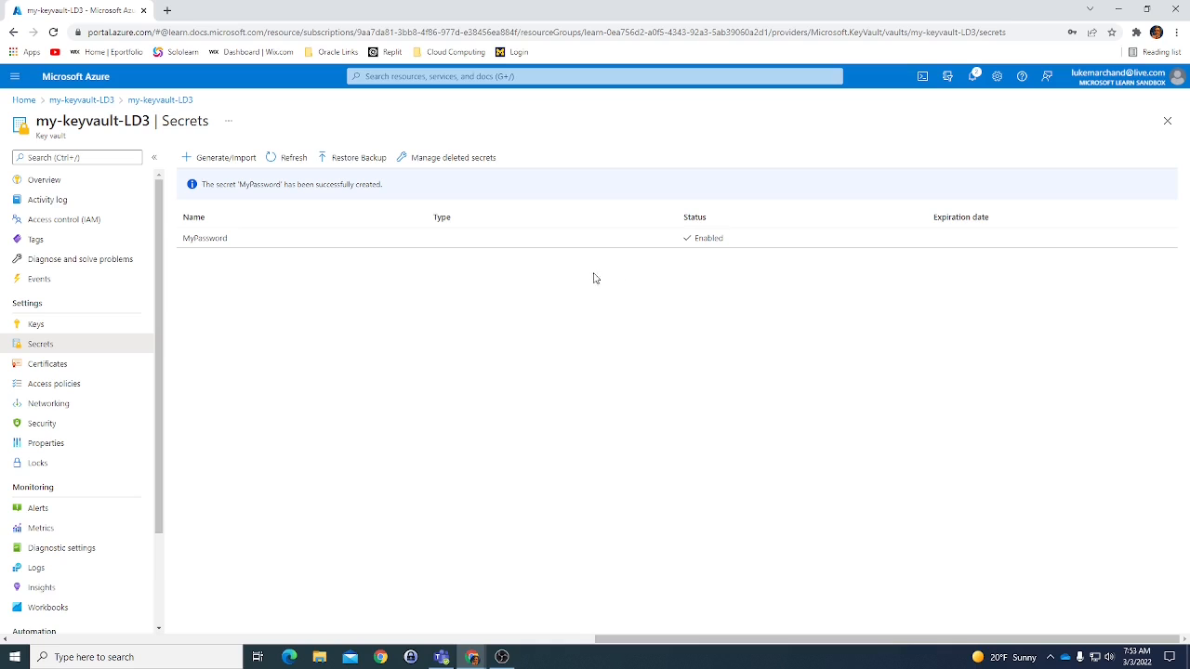
Open the current version of the MyPassword secret, reveal its stored value and hide it again
{"action": "left_click", "coordinate": [263, 243]}
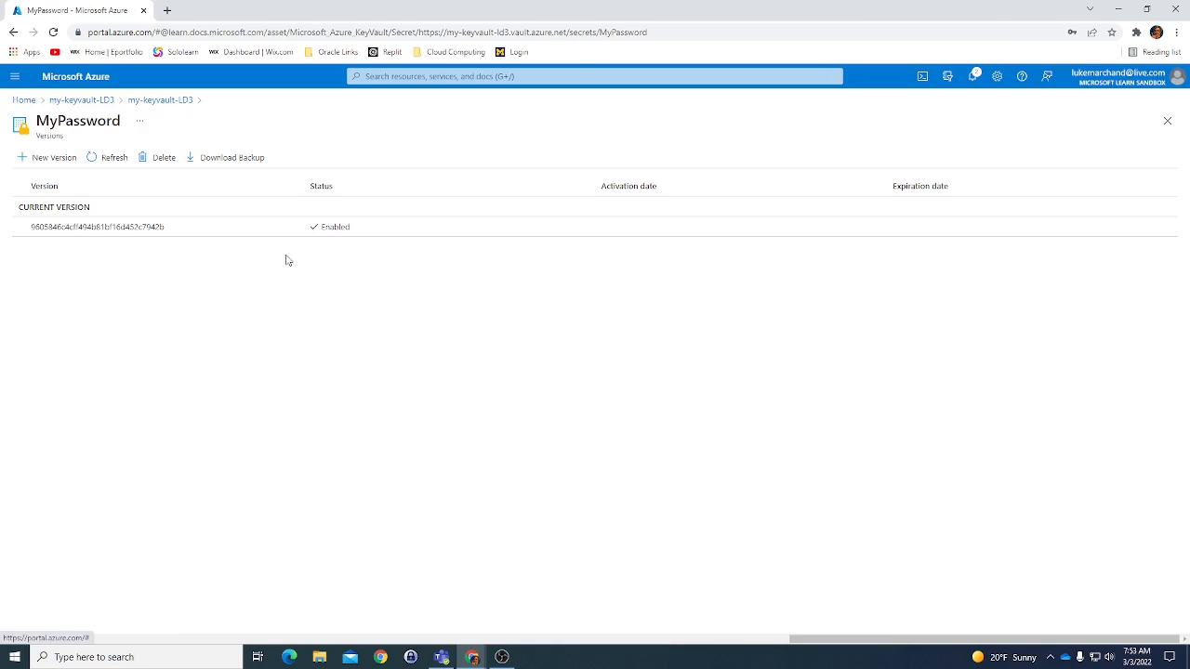
{"action": "left_click", "coordinate": [91, 233]}
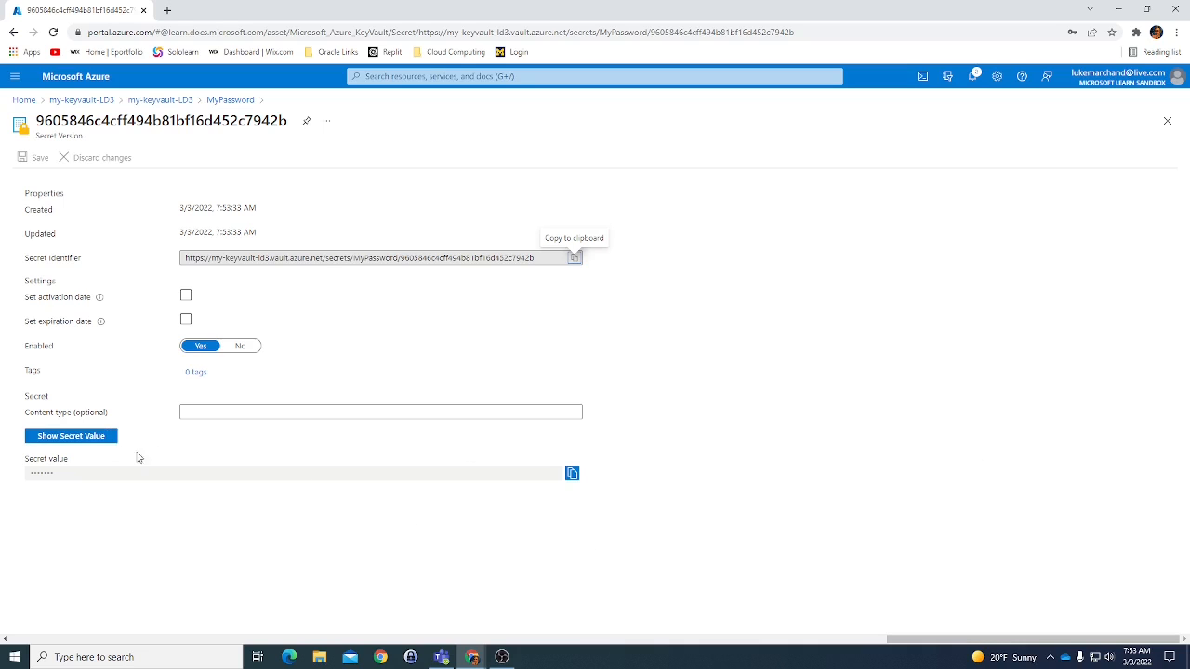
{"action": "left_click", "coordinate": [96, 444]}
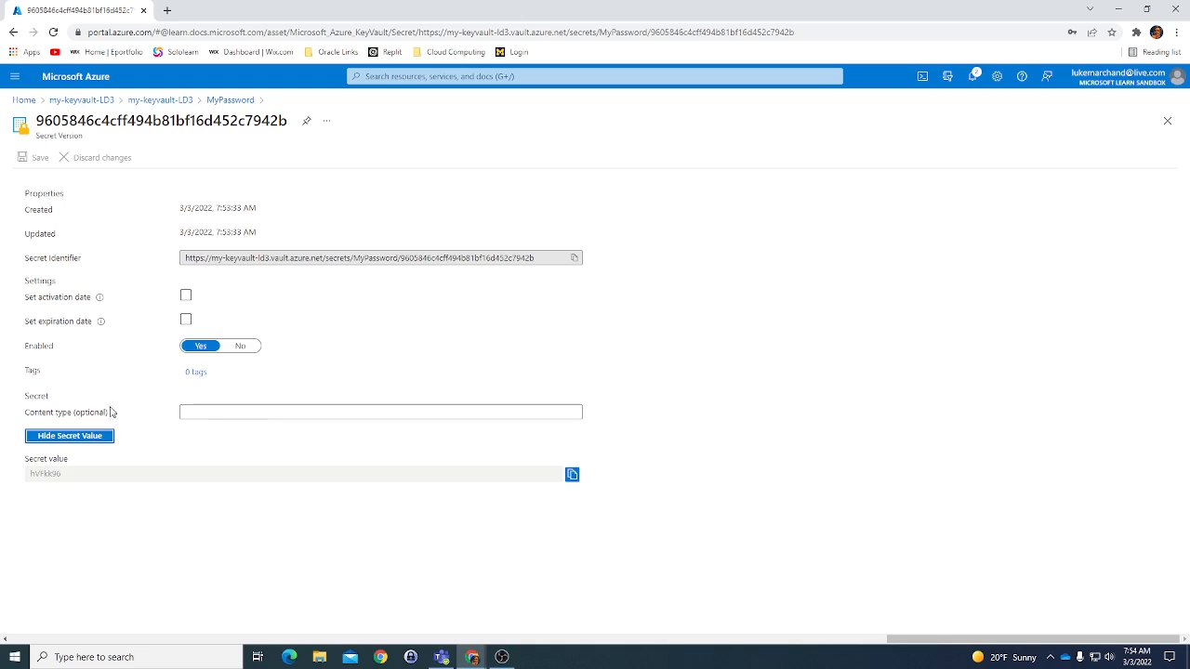
{"action": "left_click", "coordinate": [80, 436]}
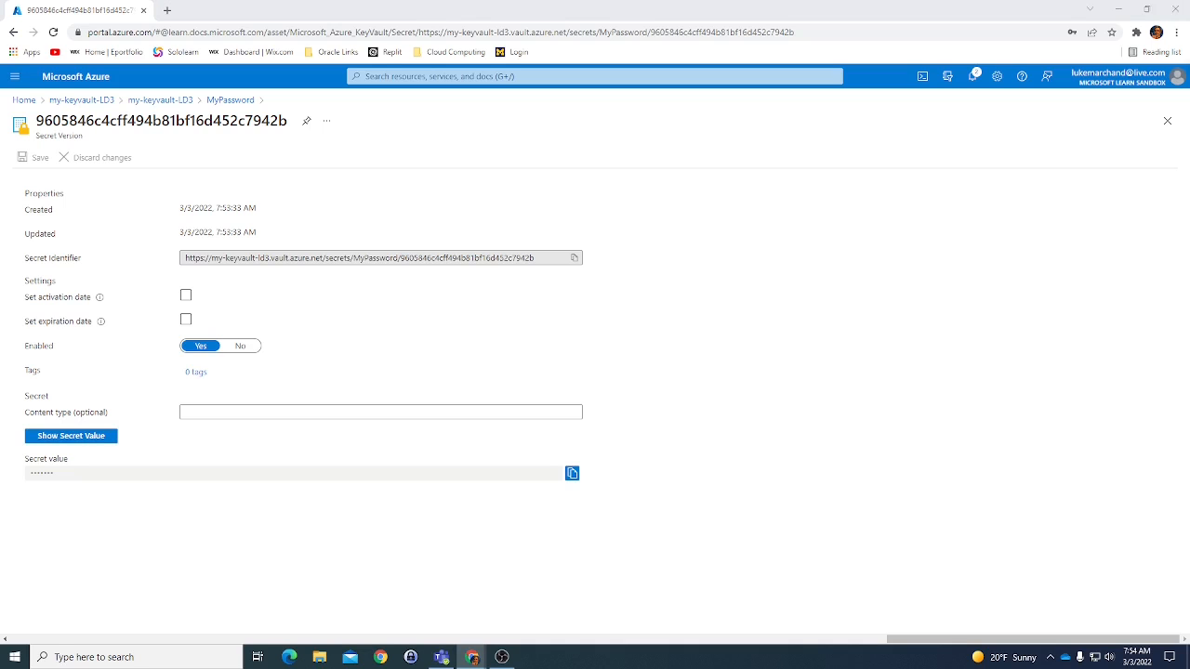
Bring up the Microsoft Learn exercise and run its az keyvault secret show command in Cloud Shell for MyPassword in my-keyvault-LD3
{"action": "left_click_drag", "start_coordinate": [1189, 9], "coordinate": [346, 6]}
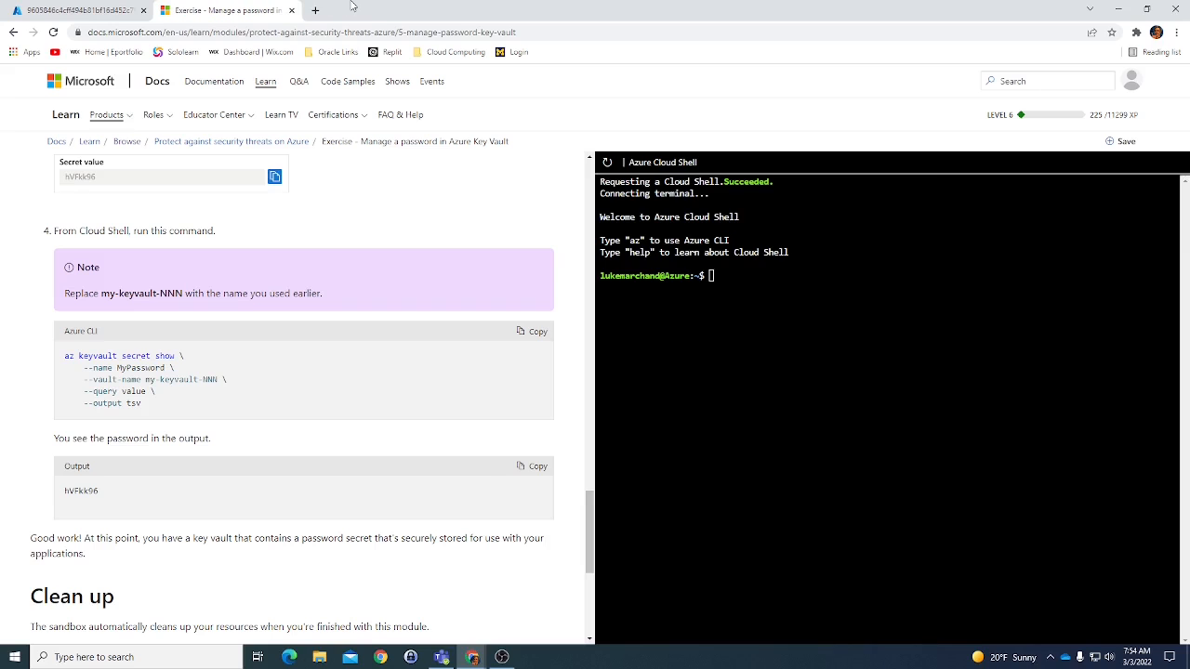
{"action": "scroll", "coordinate": [453, 263], "scroll_direction": "down", "scroll_amount": 1}
{"action": "scroll", "coordinate": [453, 263], "scroll_direction": "up", "scroll_amount": 1}
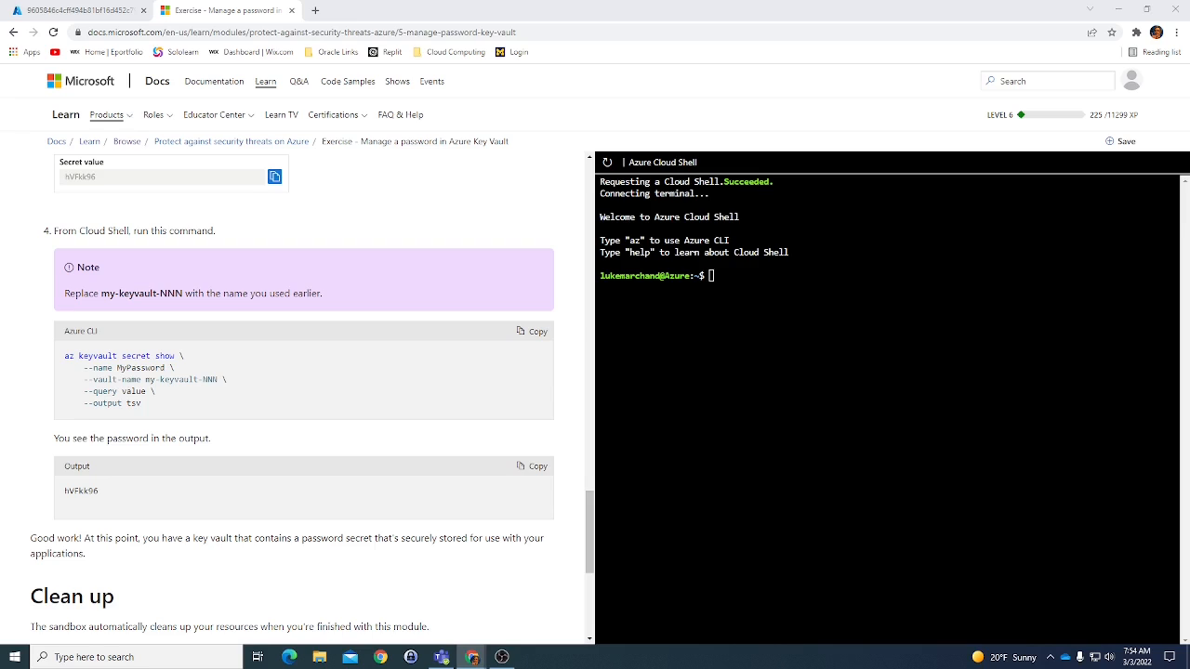
{"action": "left_click_drag", "start_coordinate": [154, 408], "coordinate": [56, 353]}
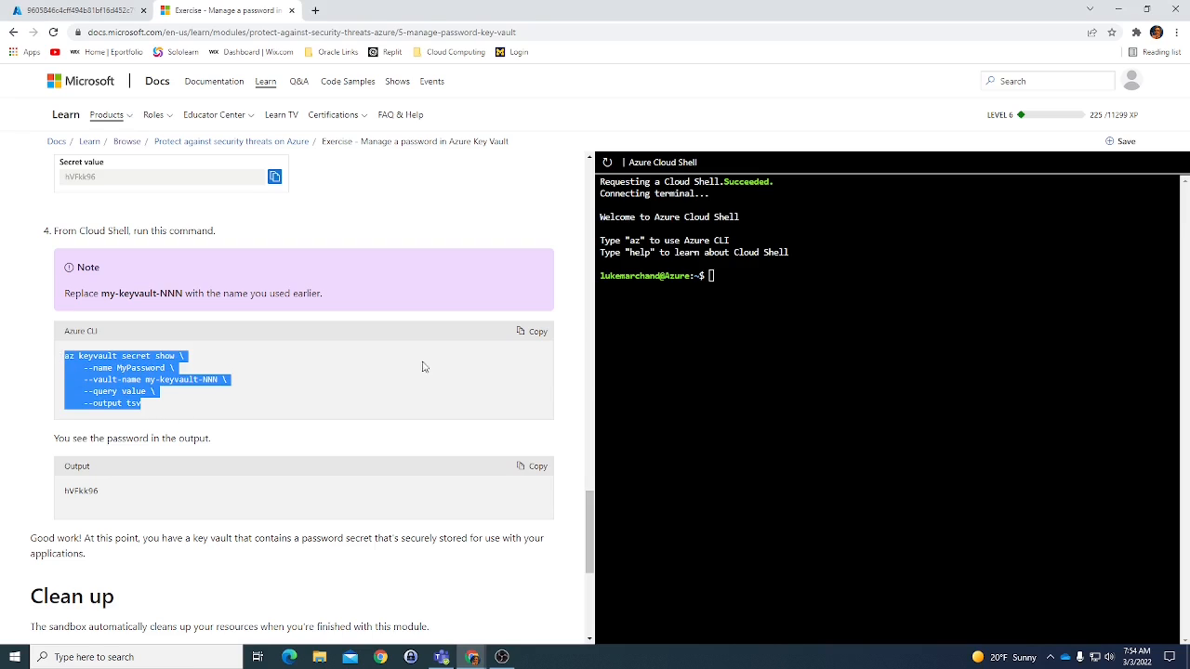
{"action": "left_click", "coordinate": [288, 376]}
{"action": "left_click_drag", "start_coordinate": [219, 380], "coordinate": [206, 380]}
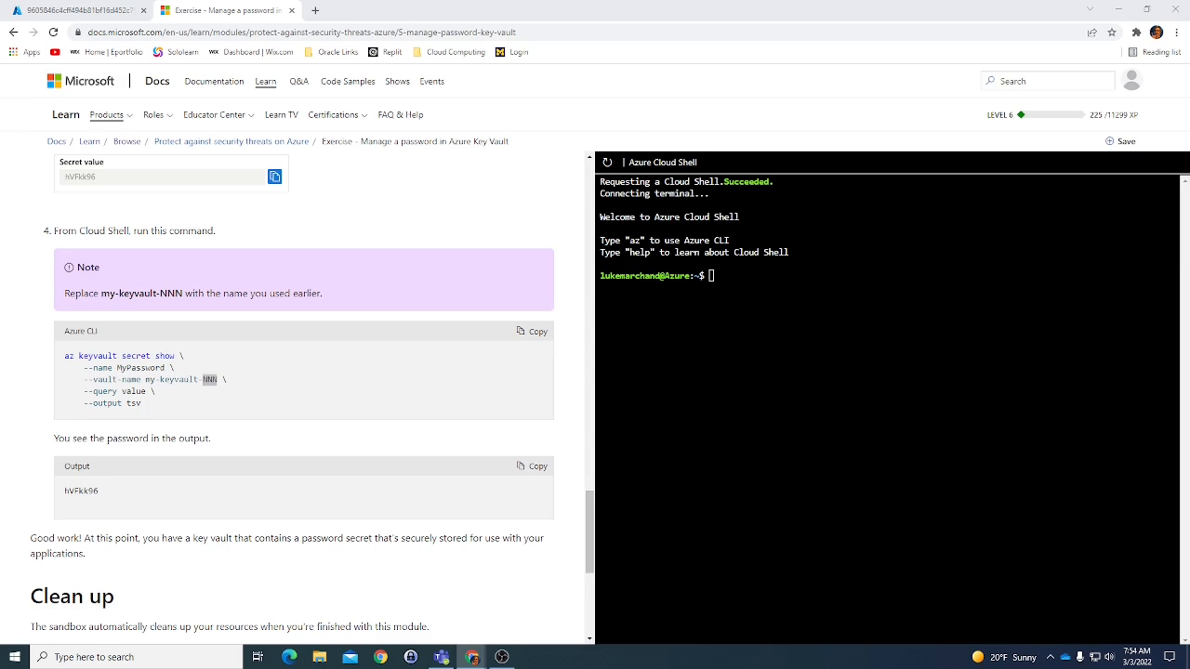
{"action": "right_click", "coordinate": [711, 272]}
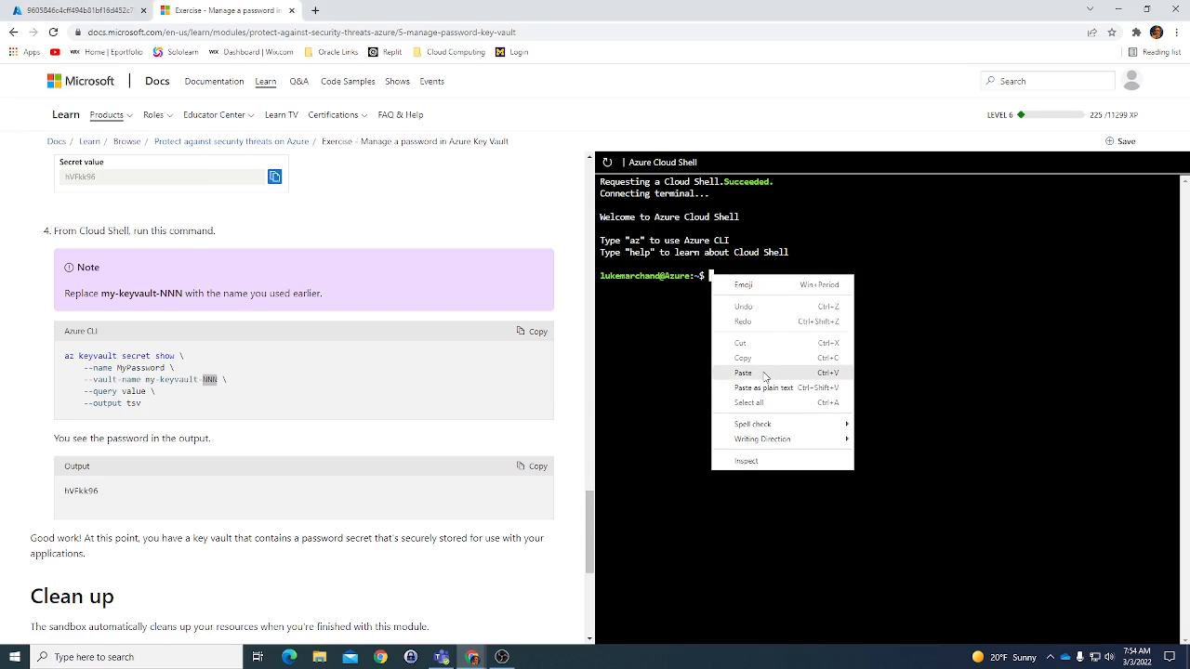
{"action": "left_click", "coordinate": [767, 373]}
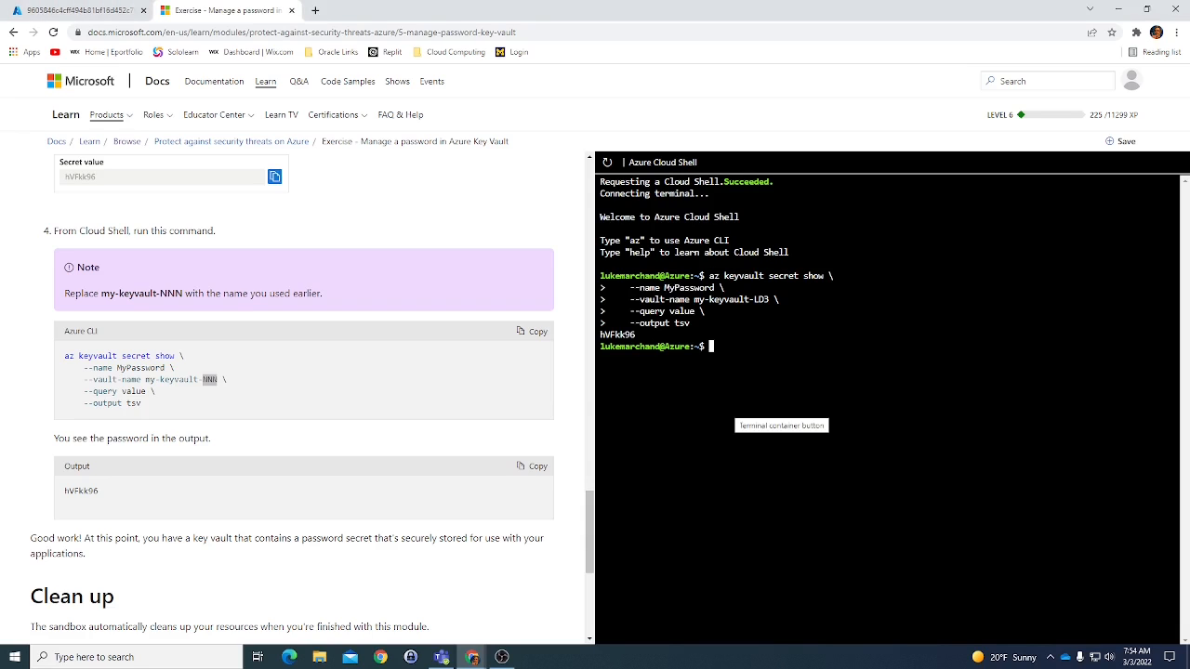
Compare the Cloud Shell output with the exercise's expected output and the secret value revealed in the Azure portal
{"action": "scroll", "coordinate": [381, 426], "scroll_direction": "down", "scroll_amount": 1}
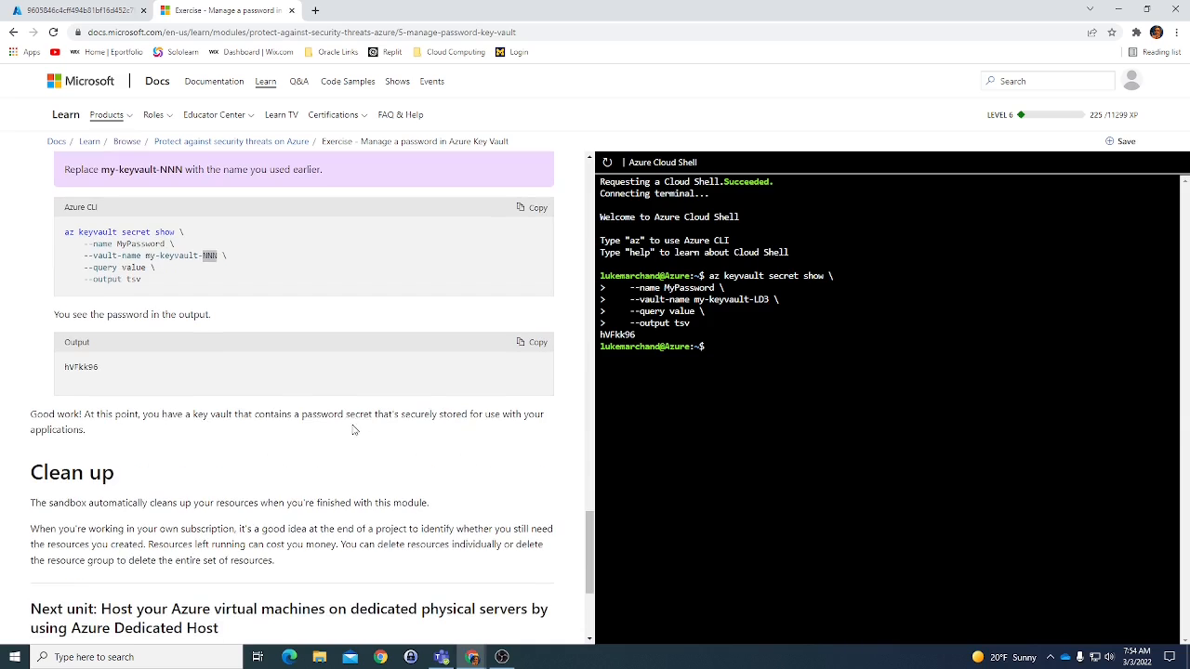
{"action": "double_click", "coordinate": [617, 334]}
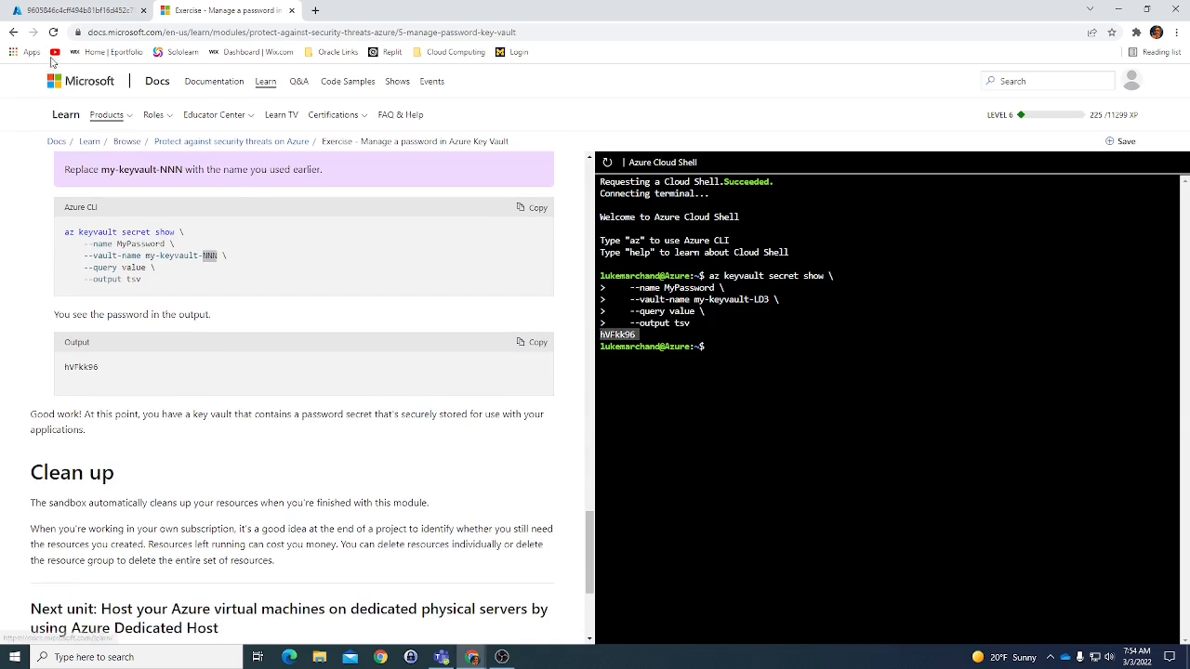
{"action": "left_click", "coordinate": [79, 10]}
{"action": "left_click", "coordinate": [65, 436]}
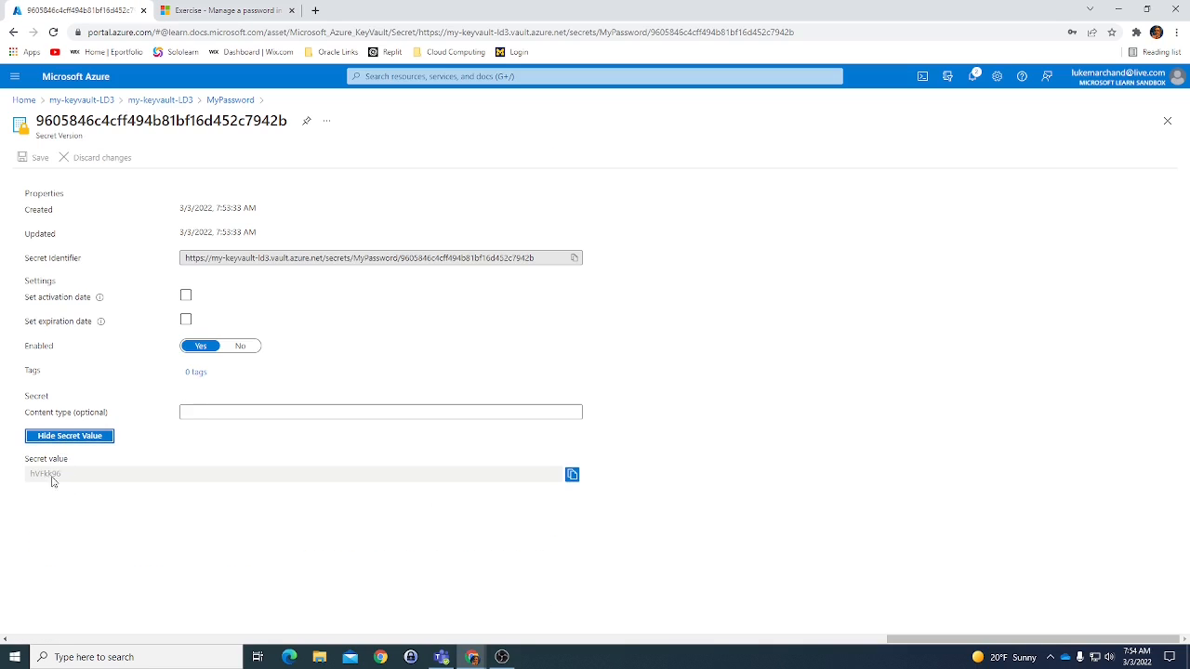
{"action": "left_click", "coordinate": [243, 8]}
{"action": "left_click_drag", "start_coordinate": [639, 335], "coordinate": [642, 437]}
{"action": "left_click", "coordinate": [641, 437]}
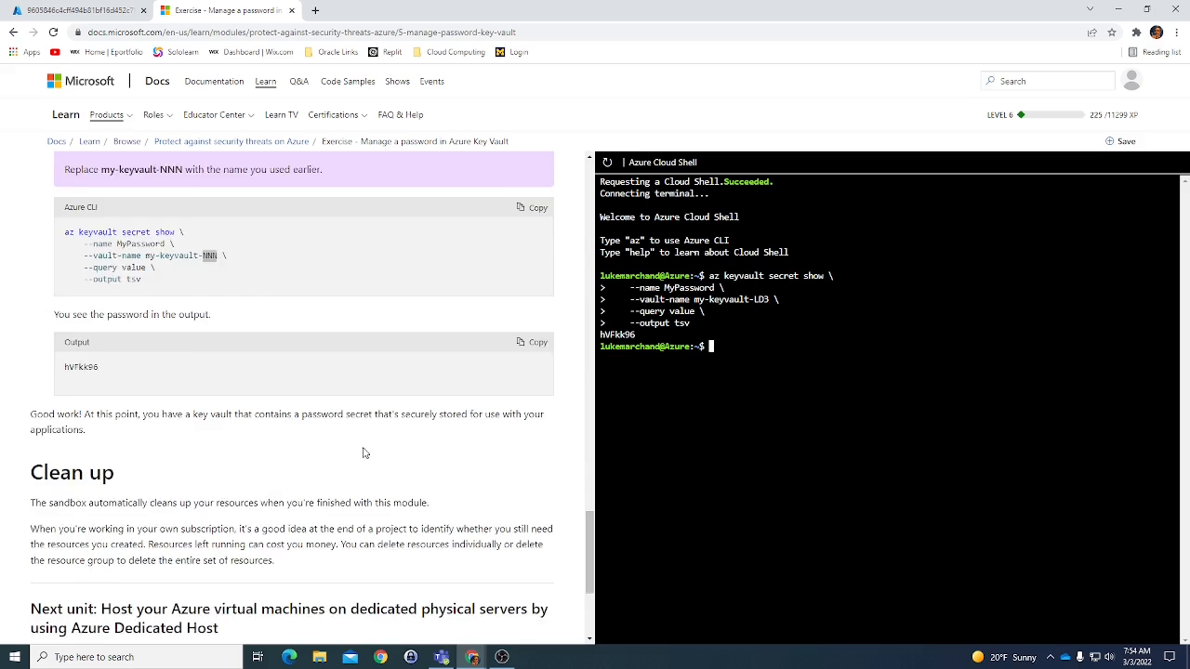
{"action": "scroll", "coordinate": [366, 455], "scroll_direction": "up", "scroll_amount": 20}
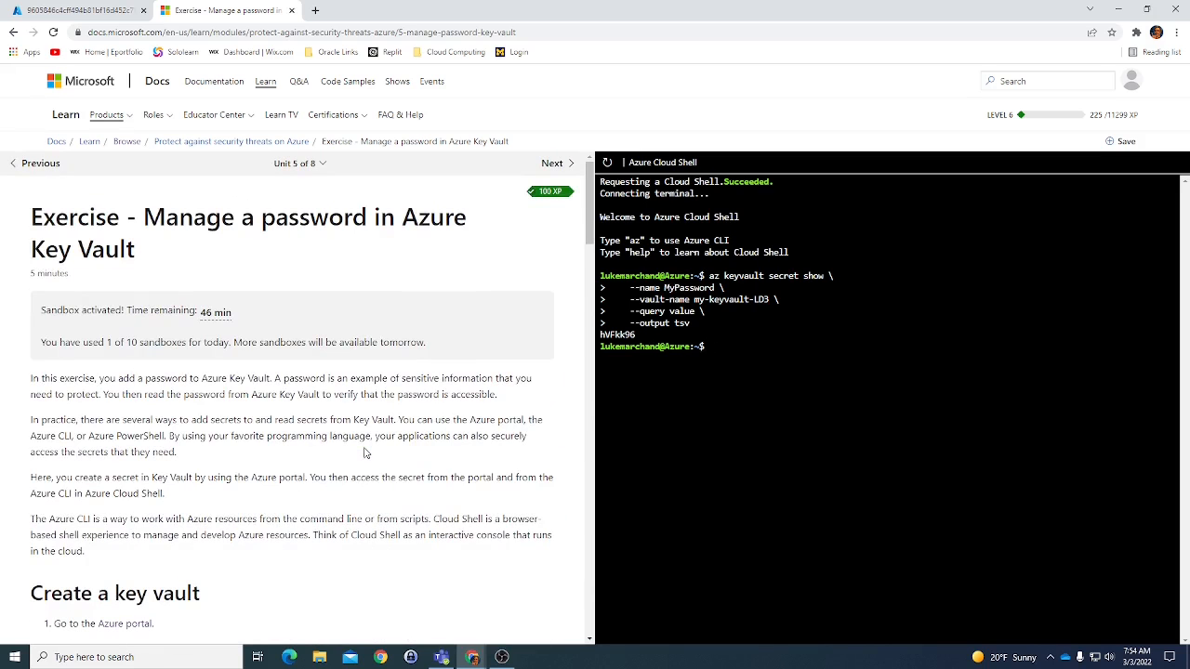